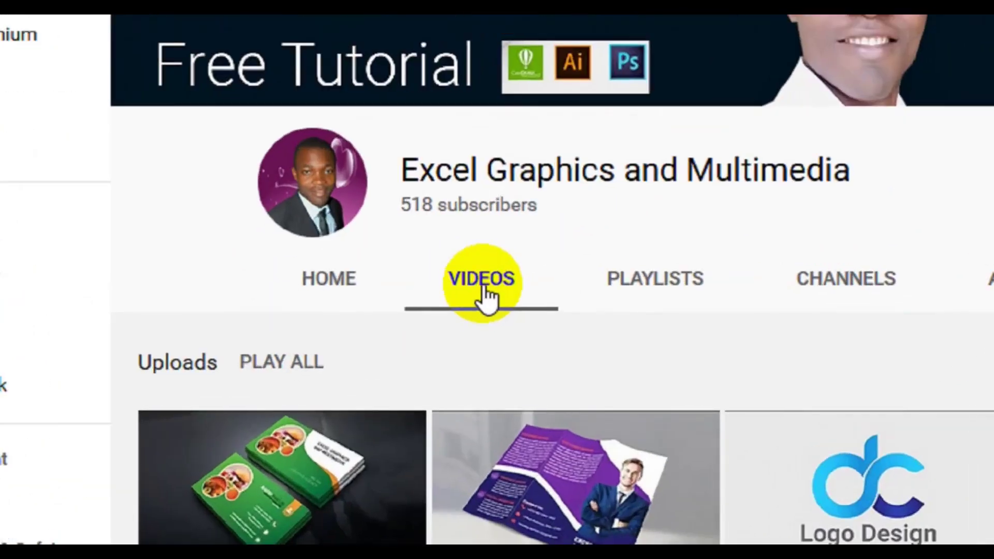
Step: Browse the uploaded tutorials in the Videos section of the Excel Graphics and Multimedia YouTube channel
click(371, 342)
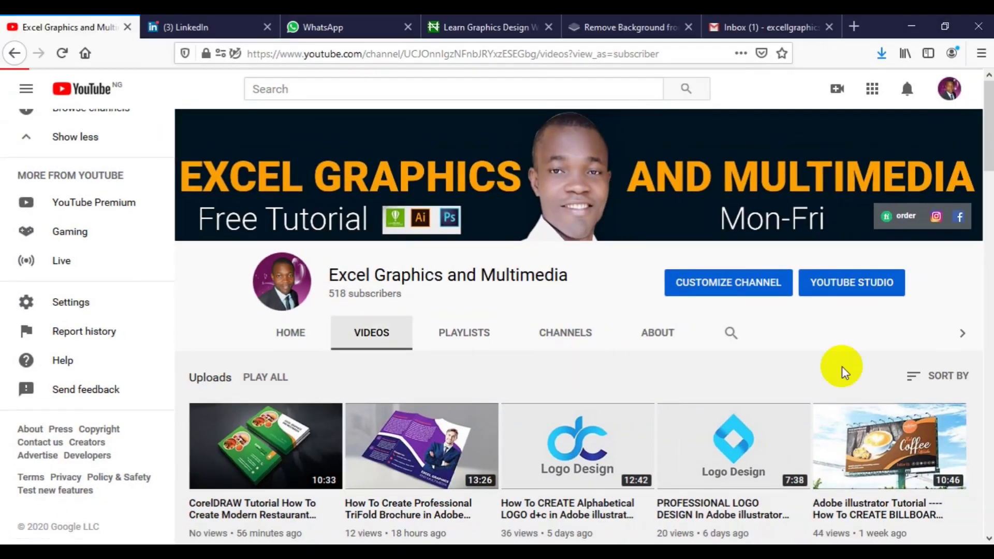
click(989, 155)
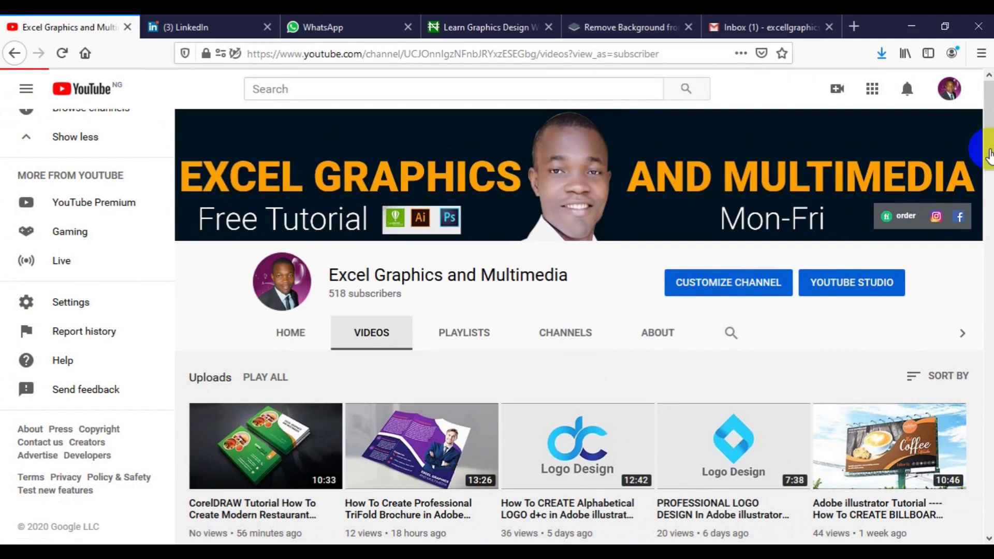
drag(990, 150, 962, 473)
scroll(975, 258, up, 5)
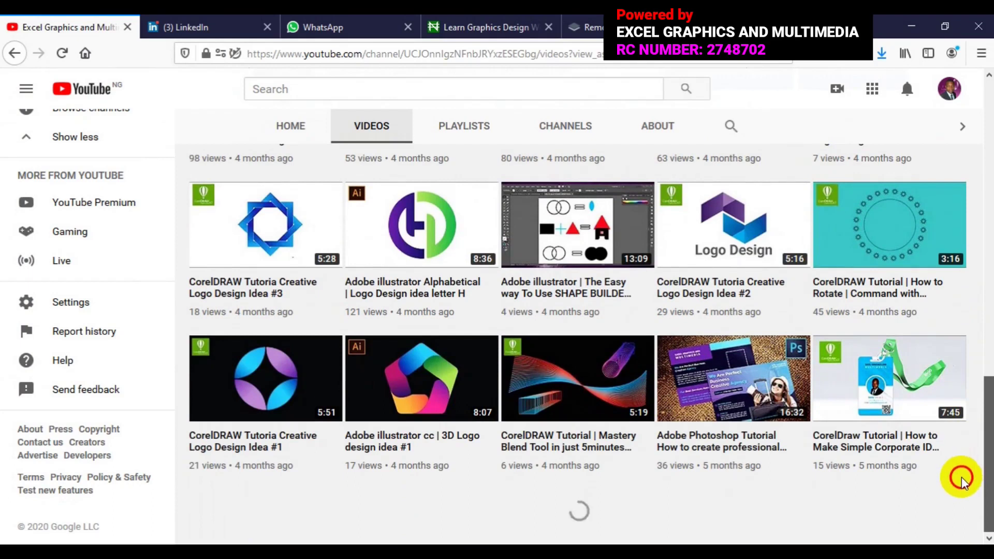
drag(987, 474, 981, 428)
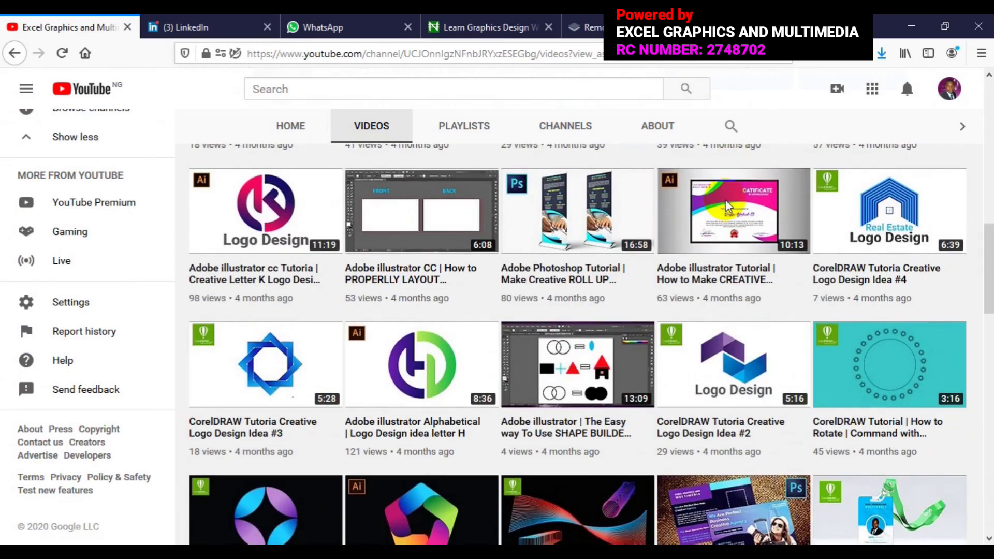
scroll(728, 205, down, 10)
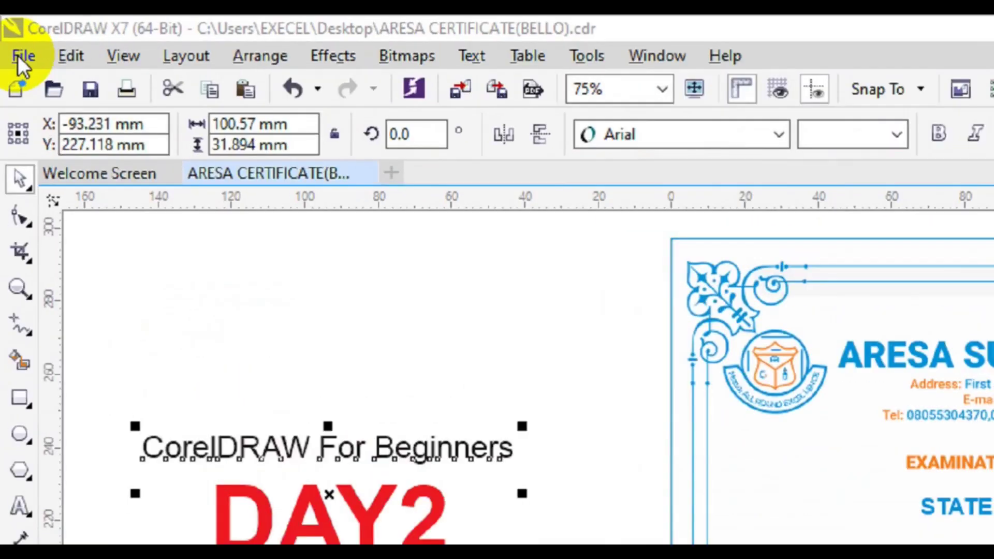
Step: Switch to CorelDRAW and open the drawing 70 from the freepik stockpoto folder on the Desktop
click(13, 38)
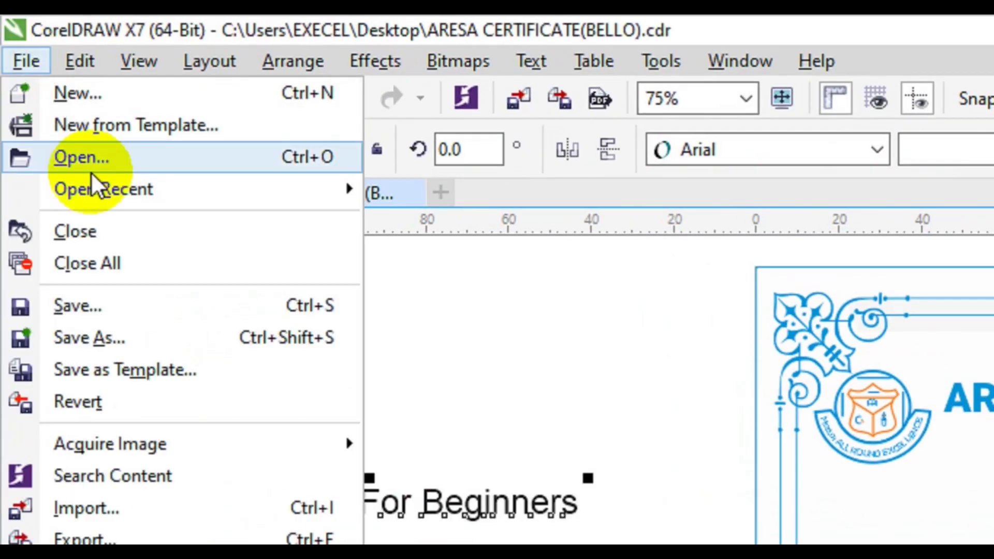
click(88, 166)
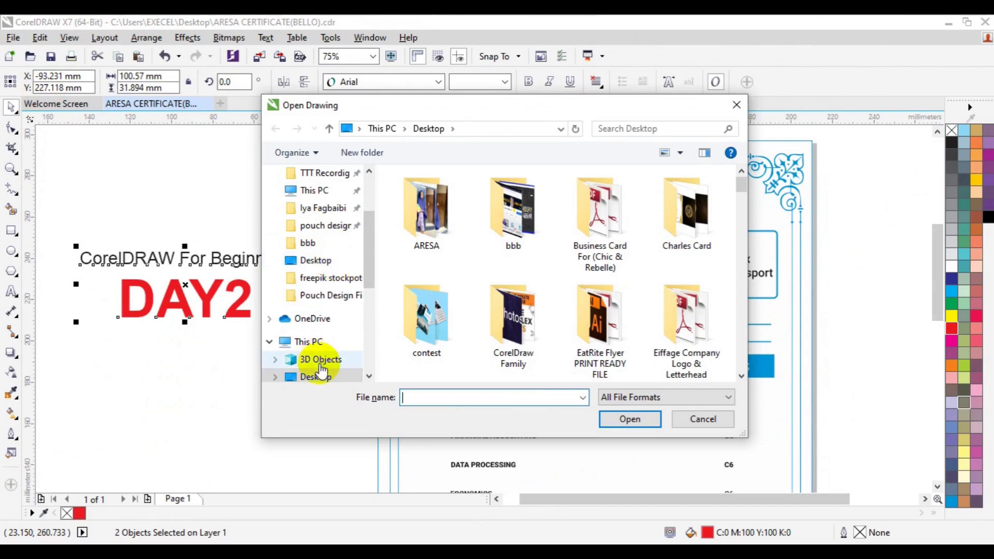
click(317, 377)
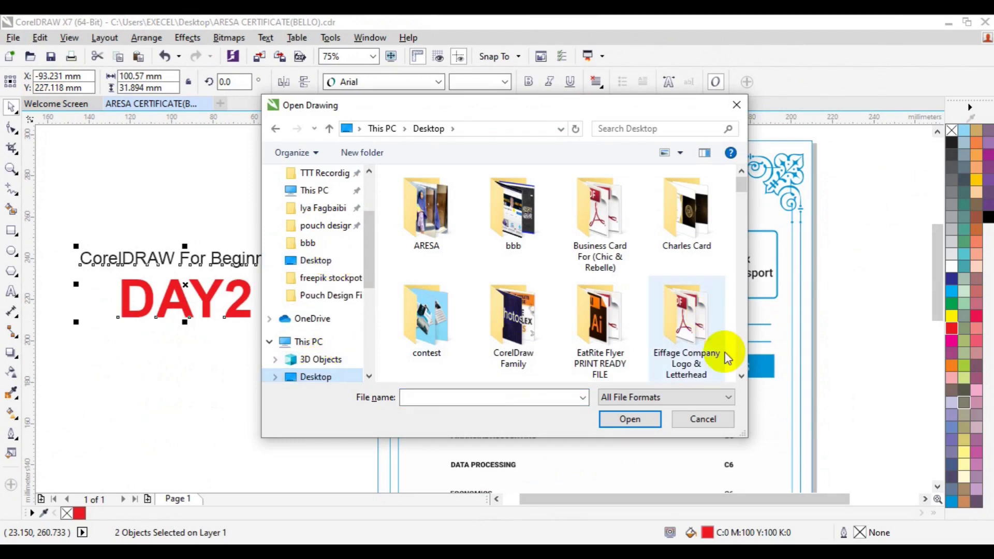
click(742, 376)
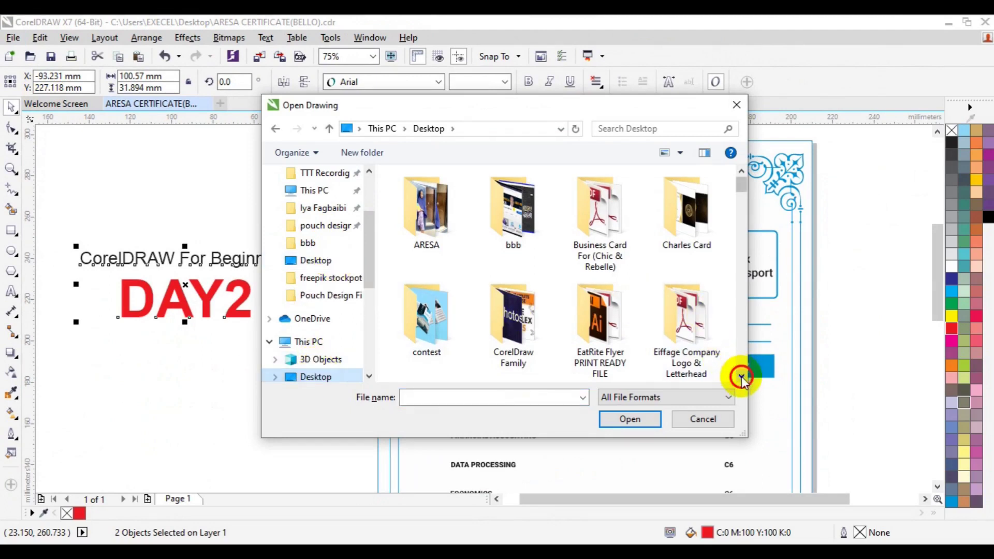
click(742, 377)
click(742, 377)
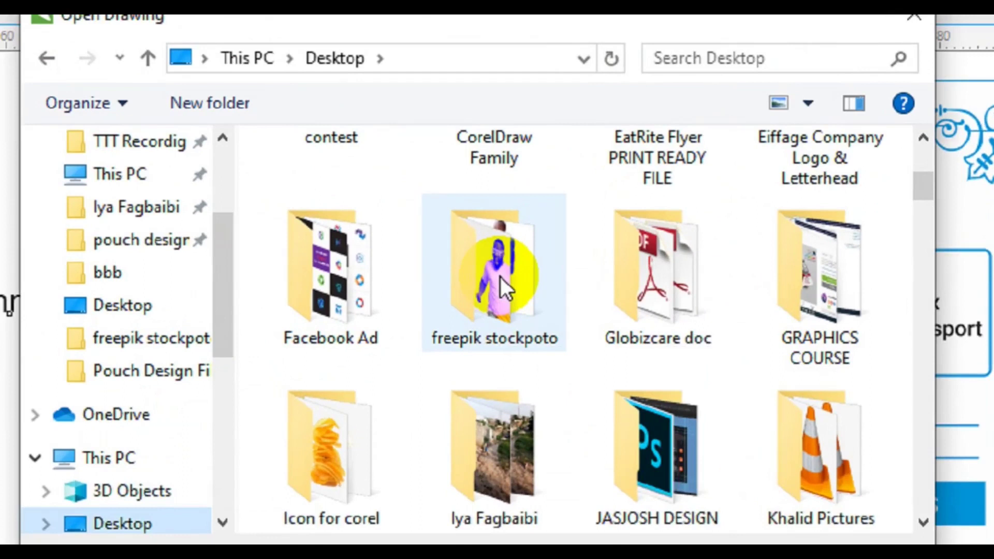
click(500, 278)
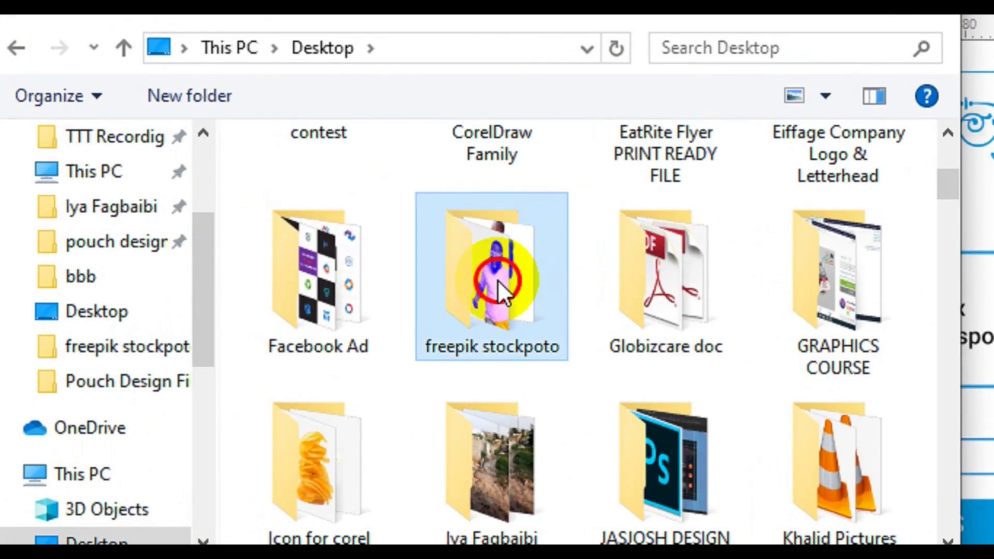
double_click(498, 280)
click(351, 242)
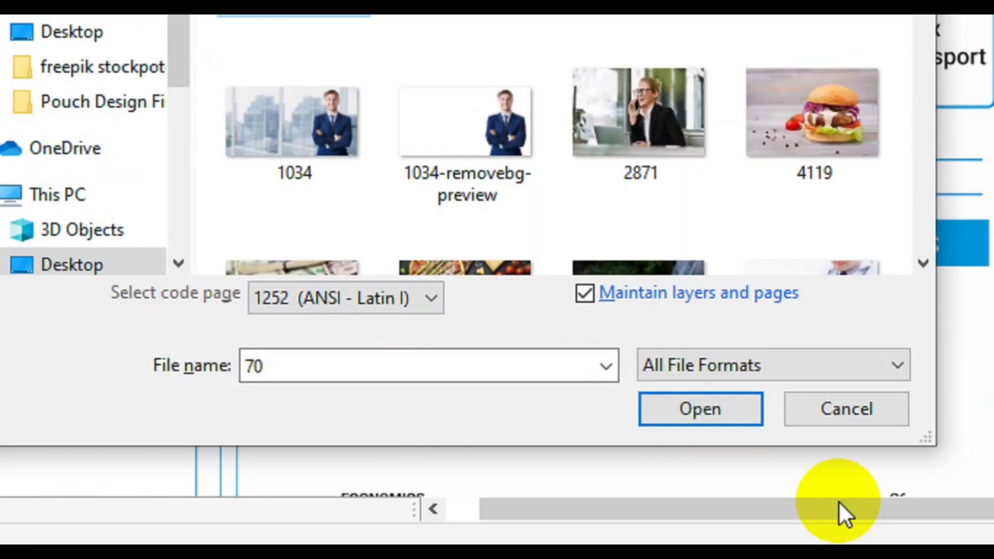
click(692, 411)
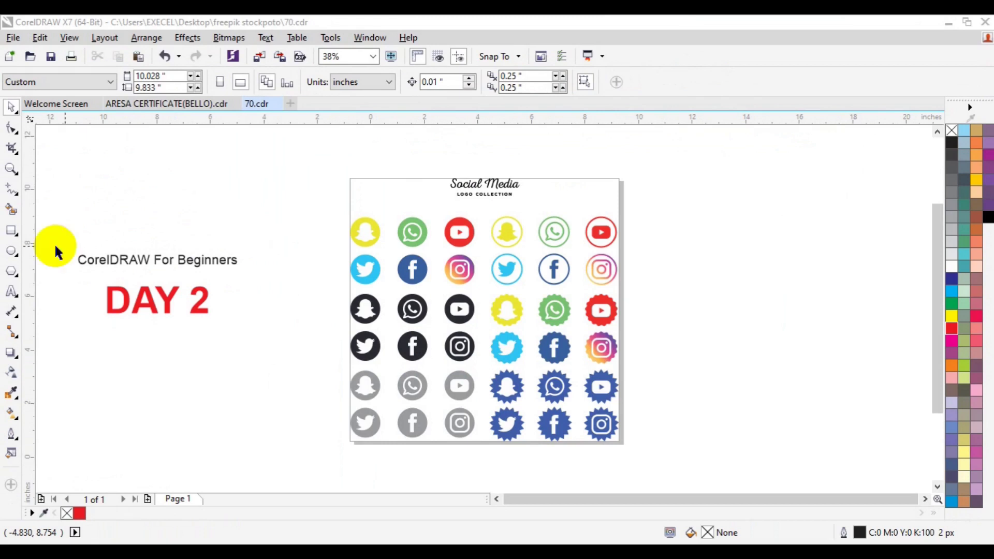
Step: Fill the yellow circle of the solid Snapchat icon in the first row with black
click(10, 168)
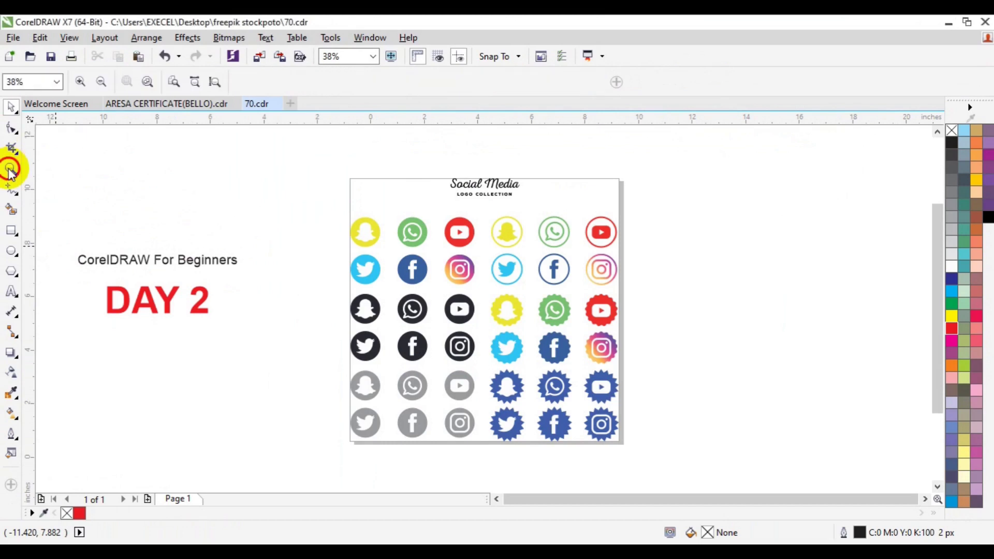
click(506, 308)
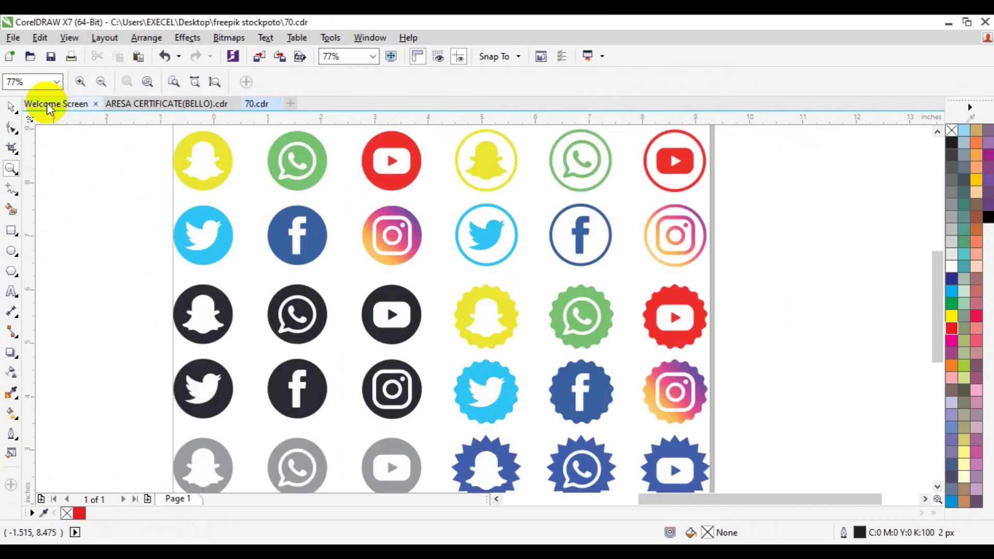
click(10, 106)
drag(231, 171, 200, 180)
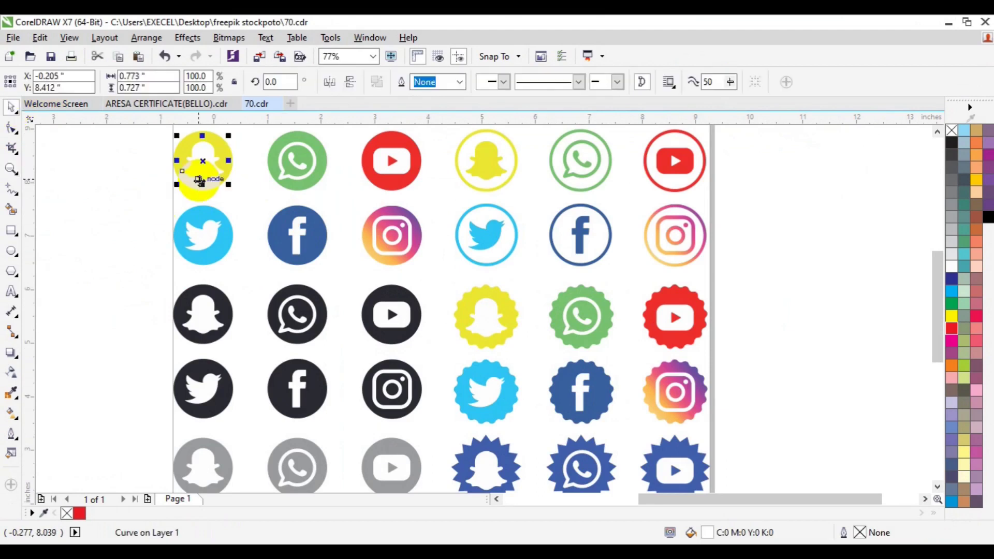
click(296, 184)
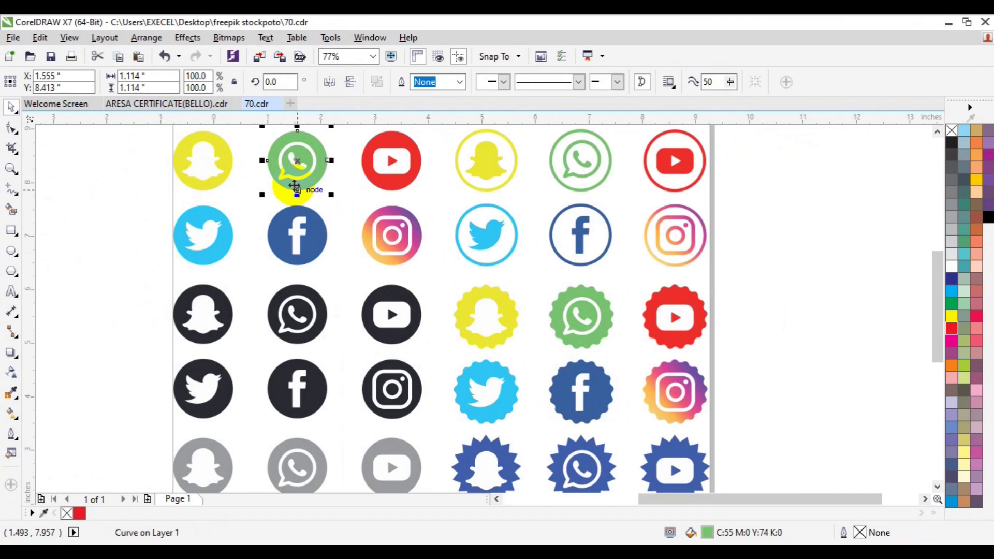
click(184, 165)
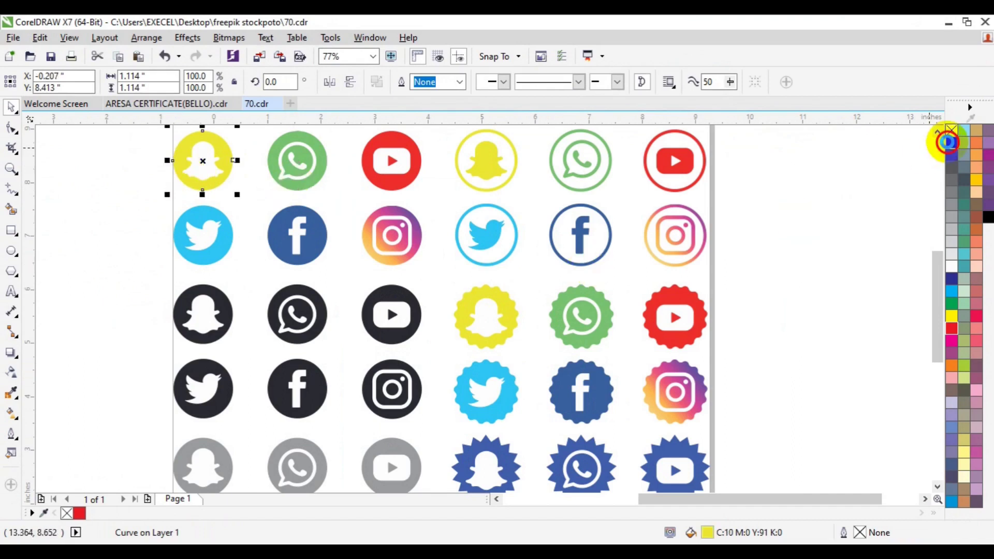
click(951, 145)
Step: Fill the Snapchat ghost in the yellow ring and the Facebook letter in the blue ring with 90% Black
click(485, 179)
click(951, 154)
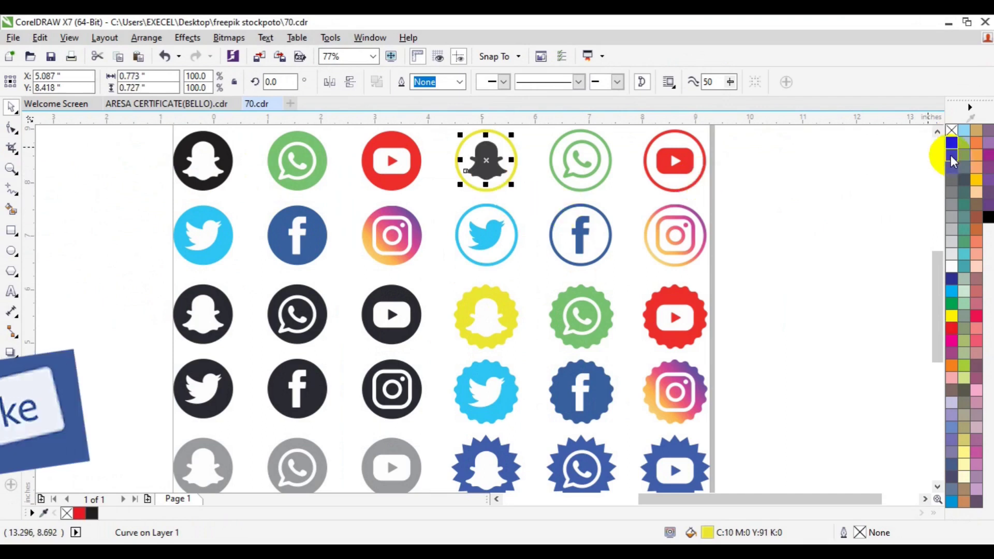
click(580, 234)
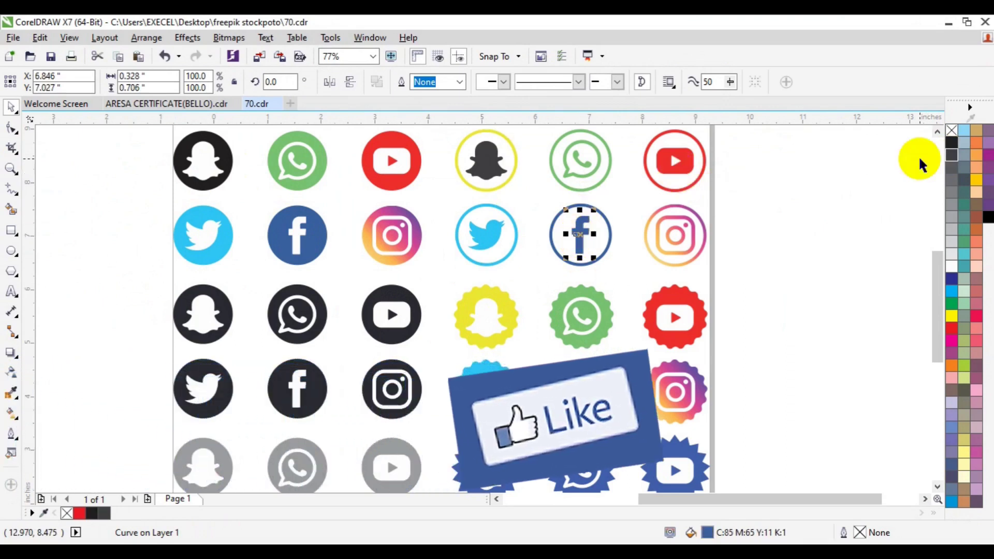
click(948, 157)
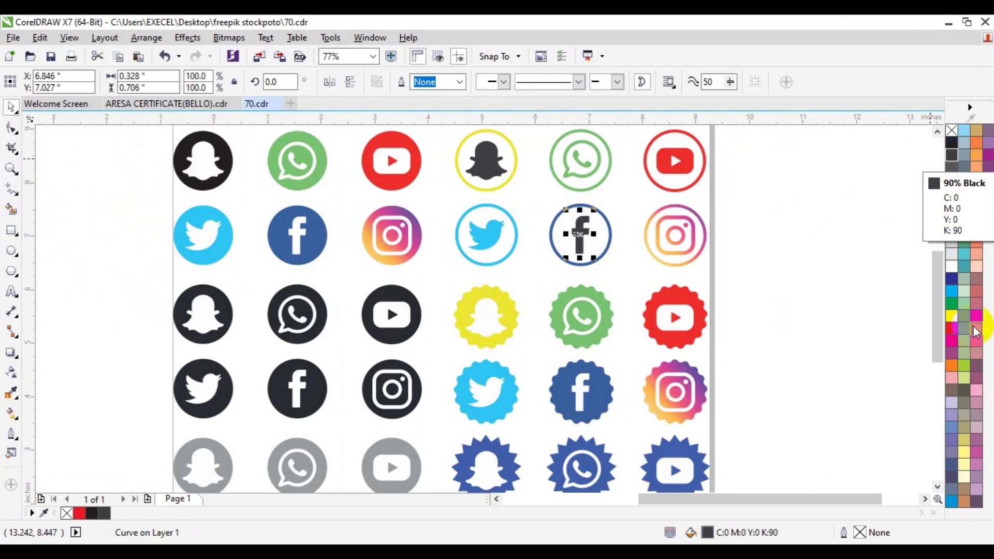
Step: Fill the circle of the grey YouTube icon with Red
click(937, 339)
drag(937, 340, 936, 352)
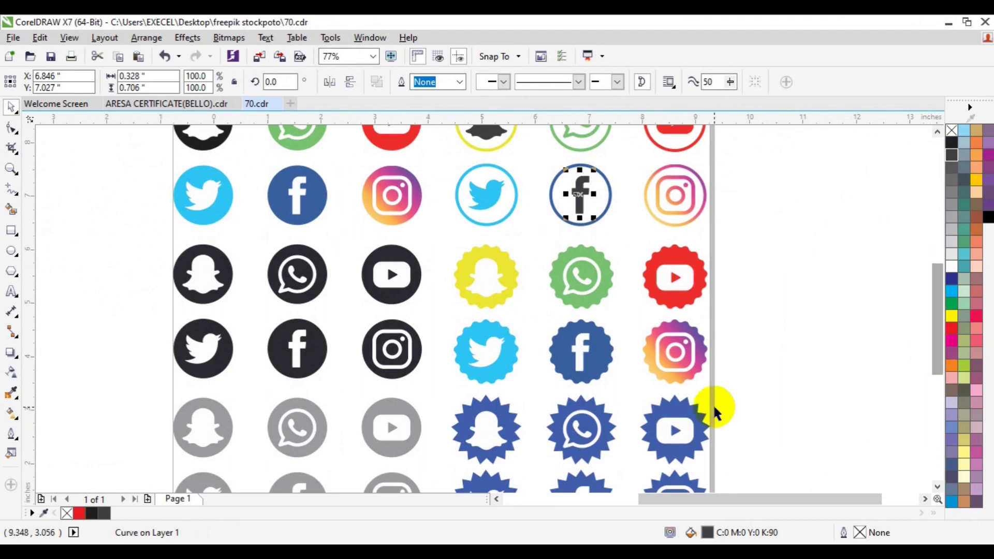
click(414, 441)
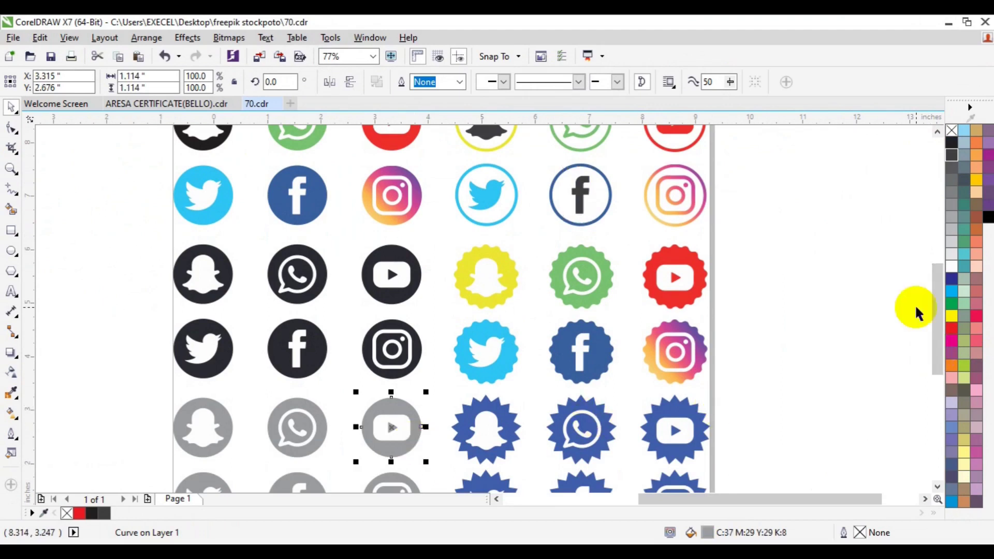
click(954, 327)
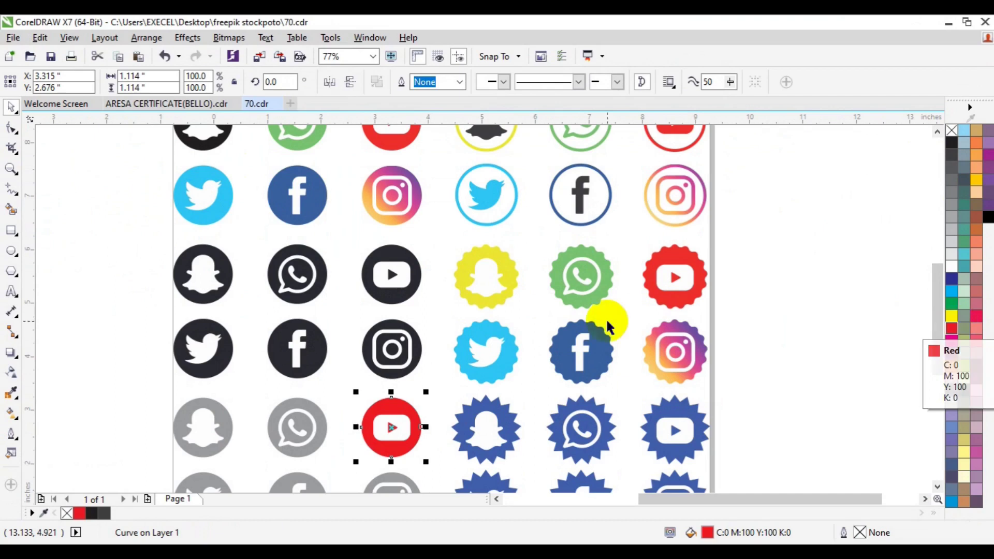
click(9, 168)
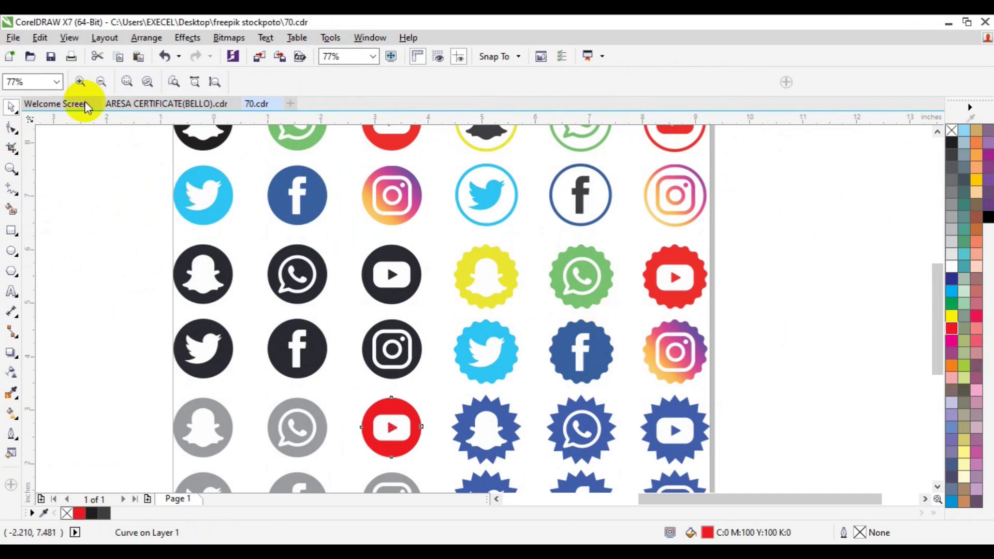
click(97, 84)
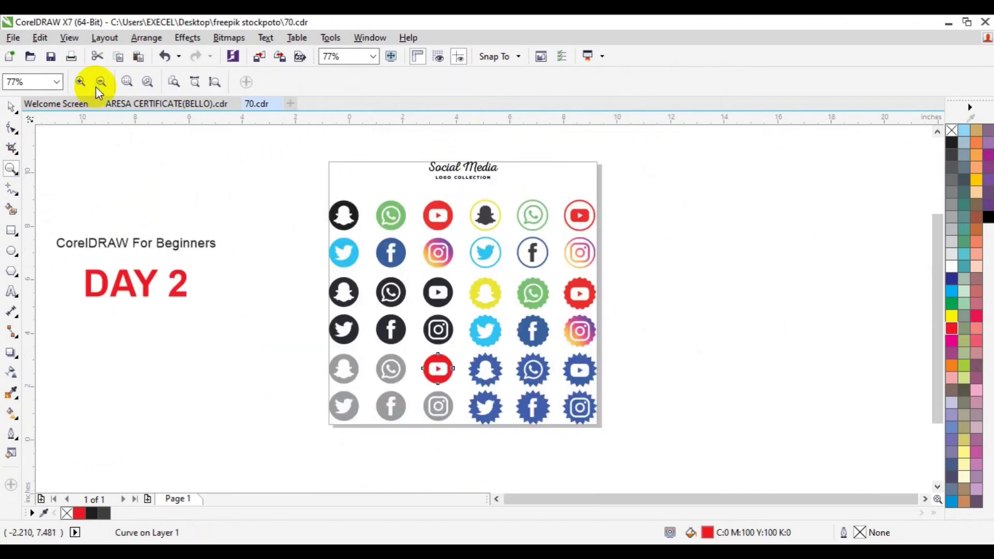
click(11, 108)
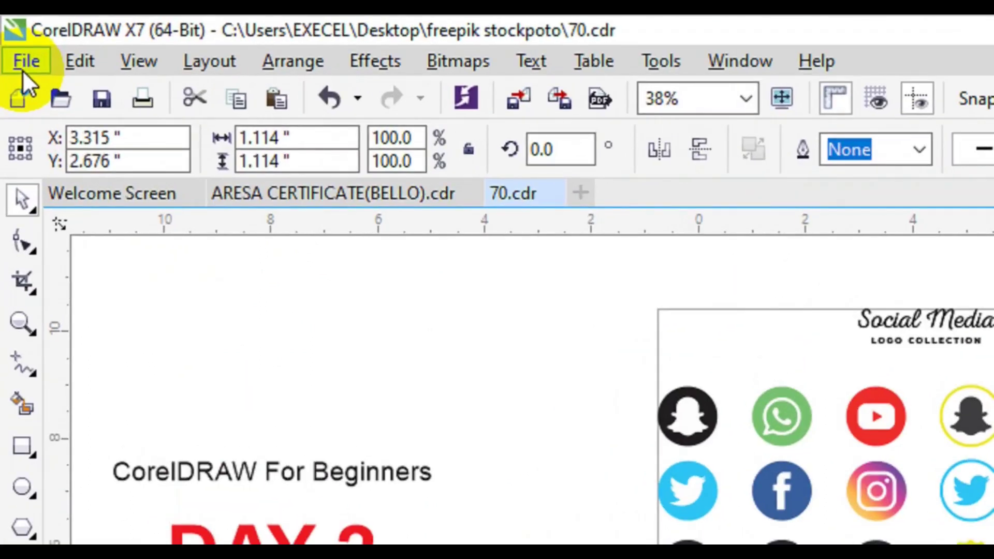
Step: Start a new document and name it Letterhead Design
click(13, 37)
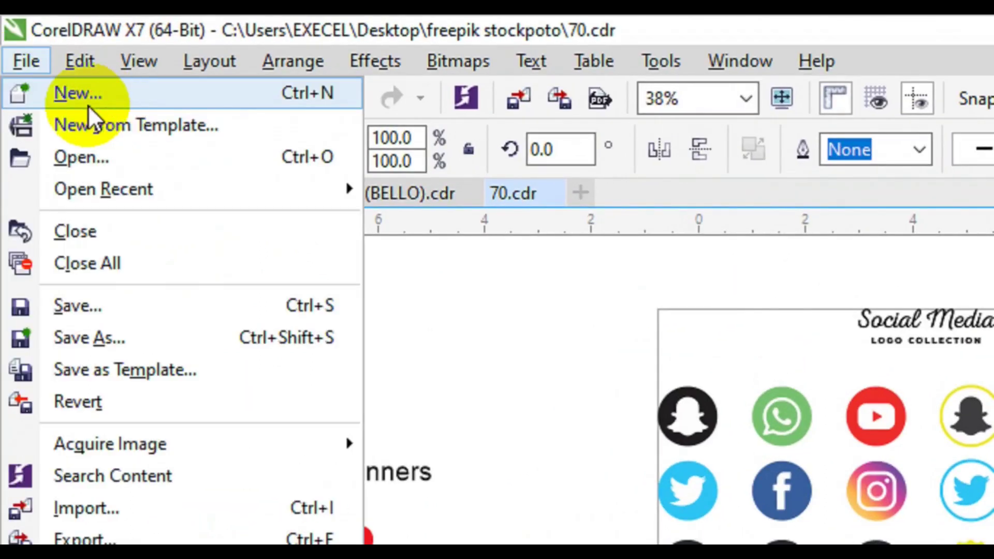
click(88, 100)
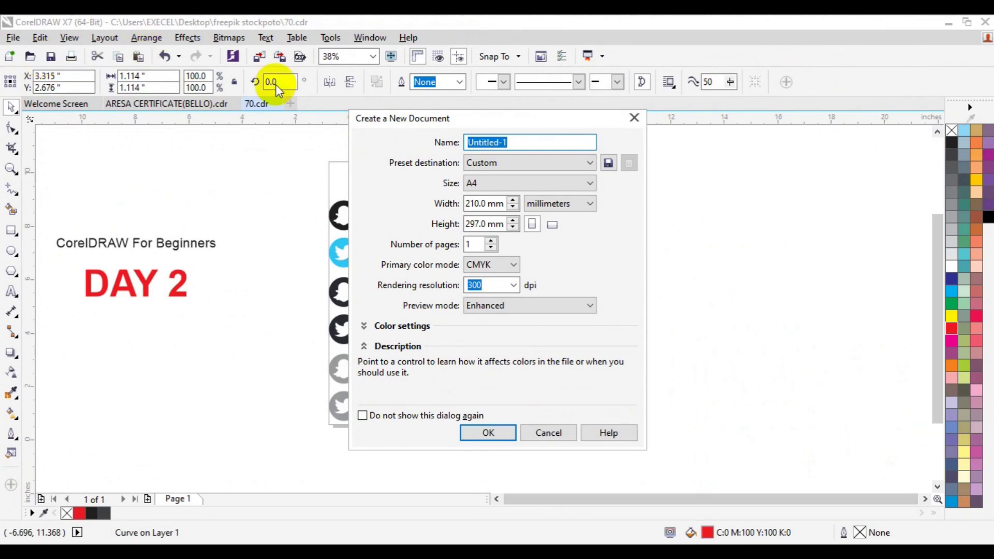
text(Letterhead)
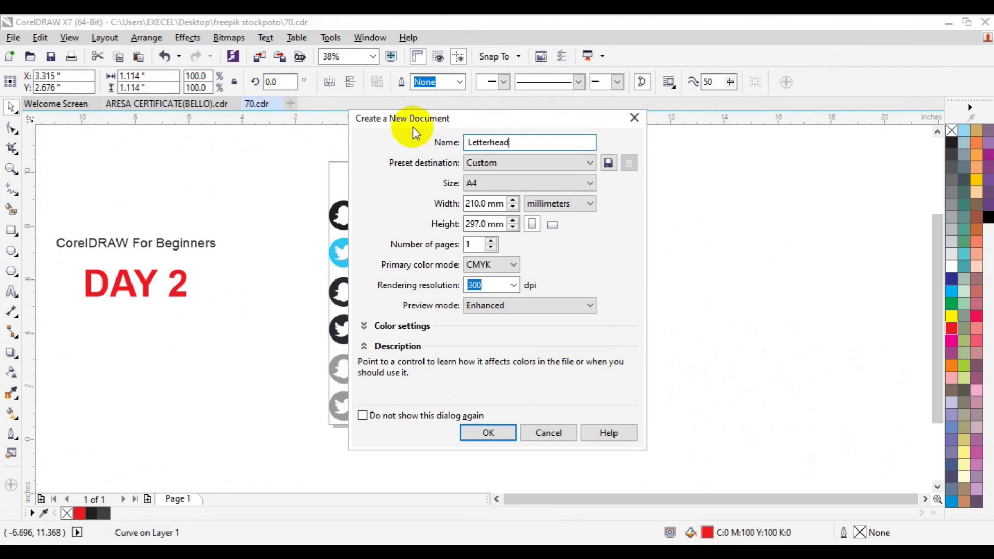
text( Design)
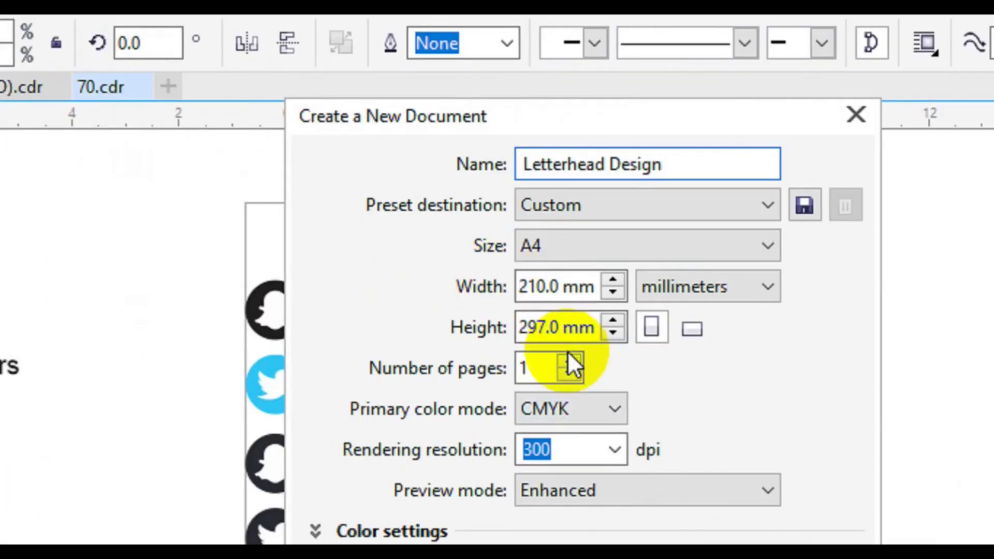
Step: Choose CMYK as the new document's primary color mode and 300 dpi as its rendering resolution
click(589, 404)
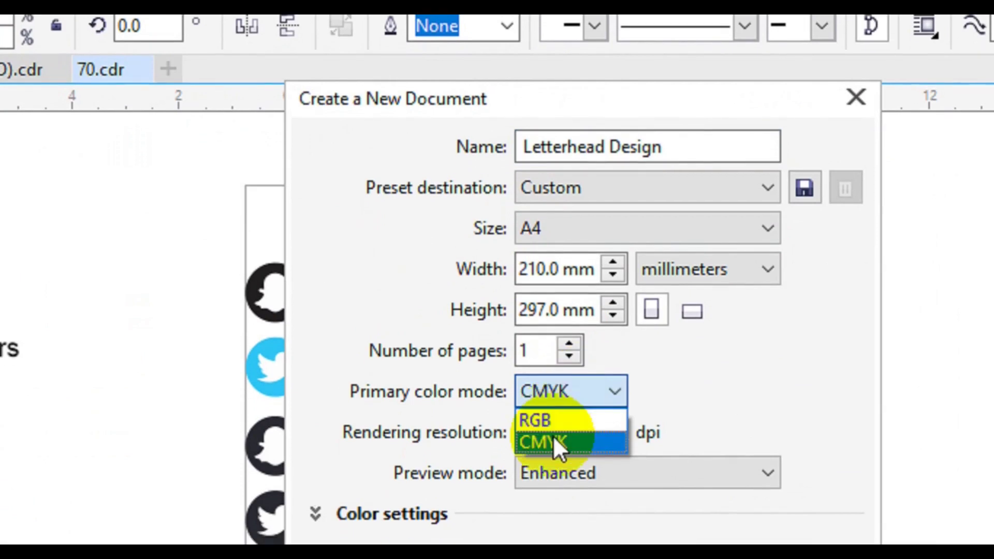
click(553, 436)
double_click(549, 434)
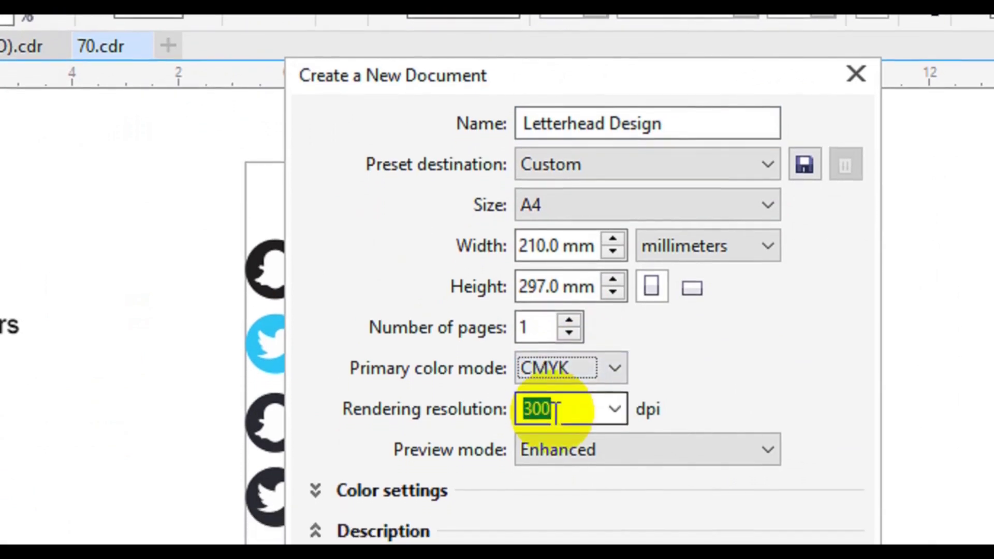
click(623, 413)
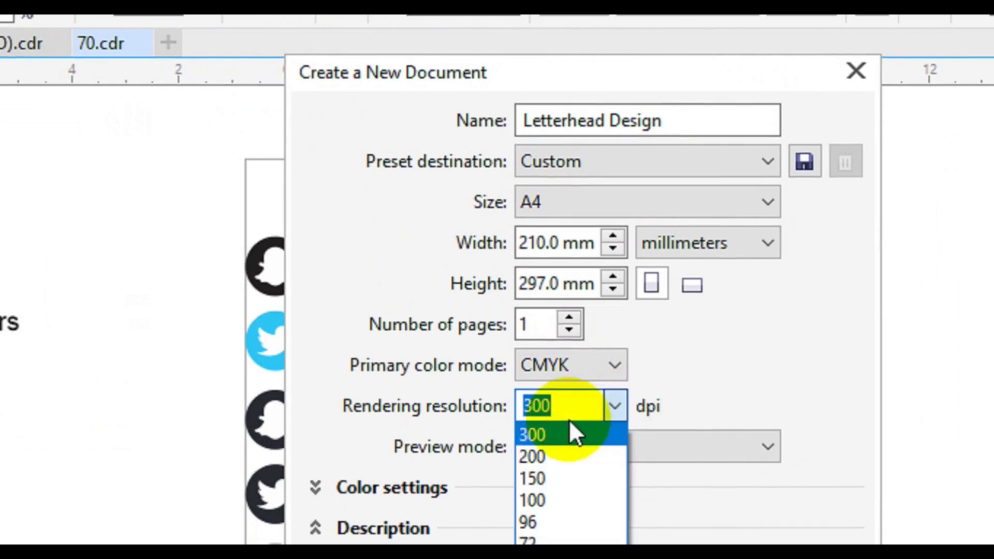
click(545, 425)
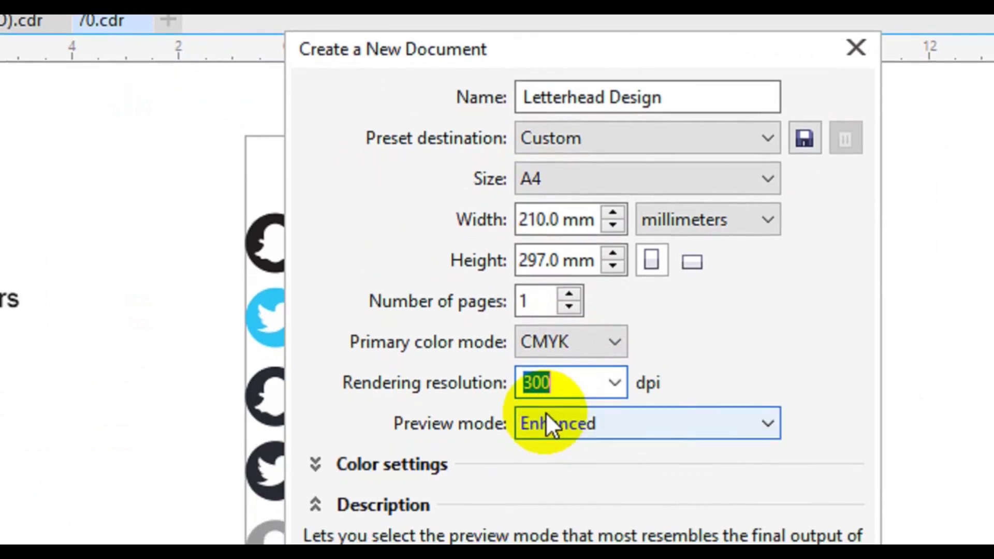
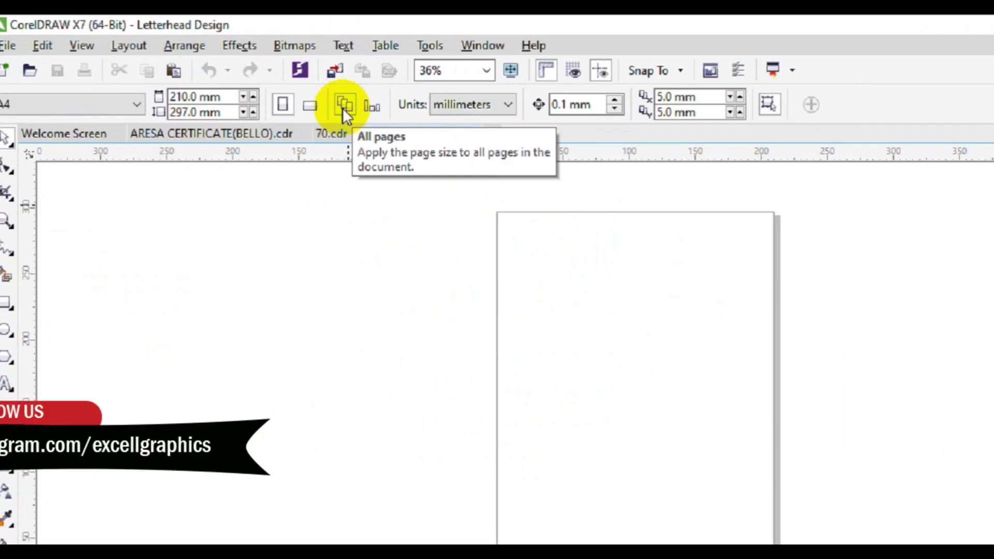
Step: Return the landscape page to portrait orientation and change the document's units to inches
click(429, 142)
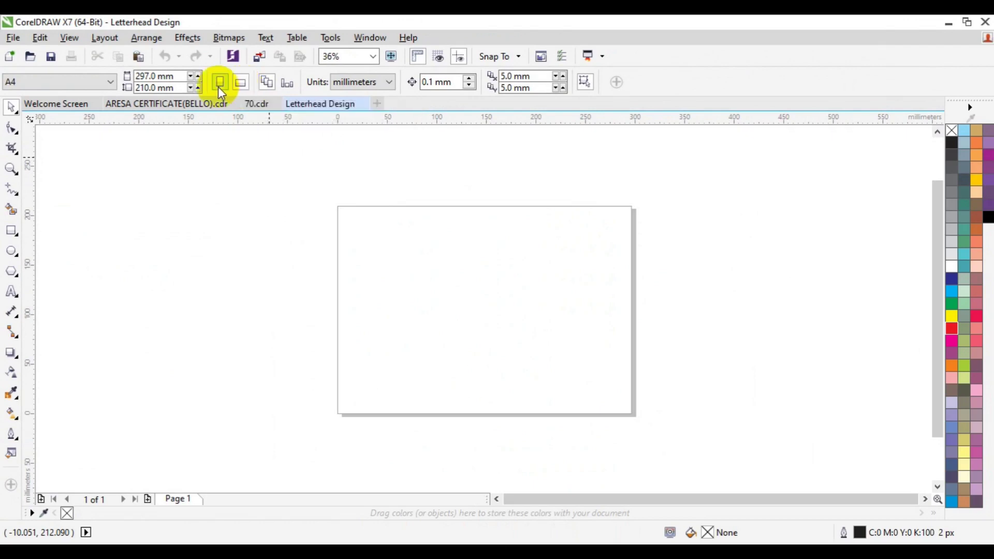
click(218, 86)
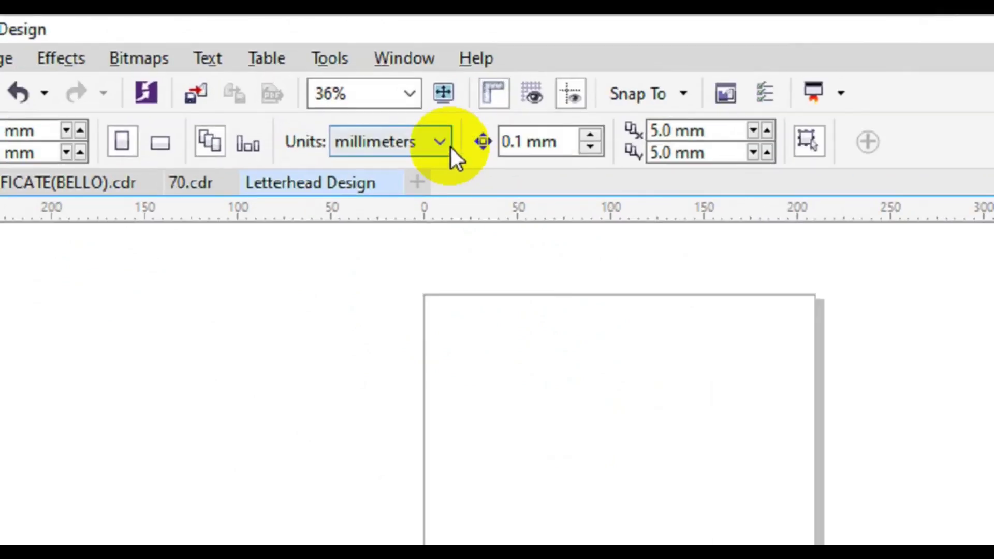
click(389, 83)
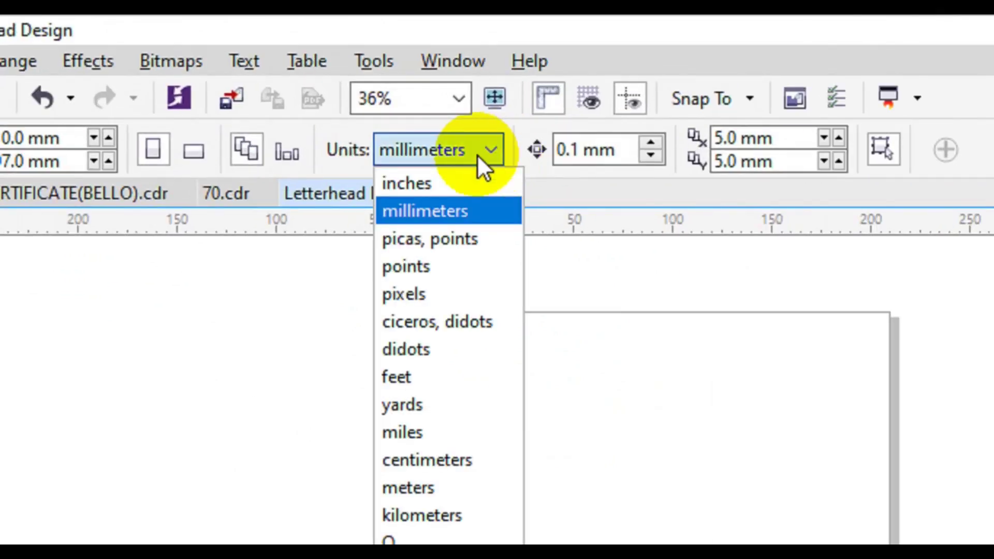
click(440, 183)
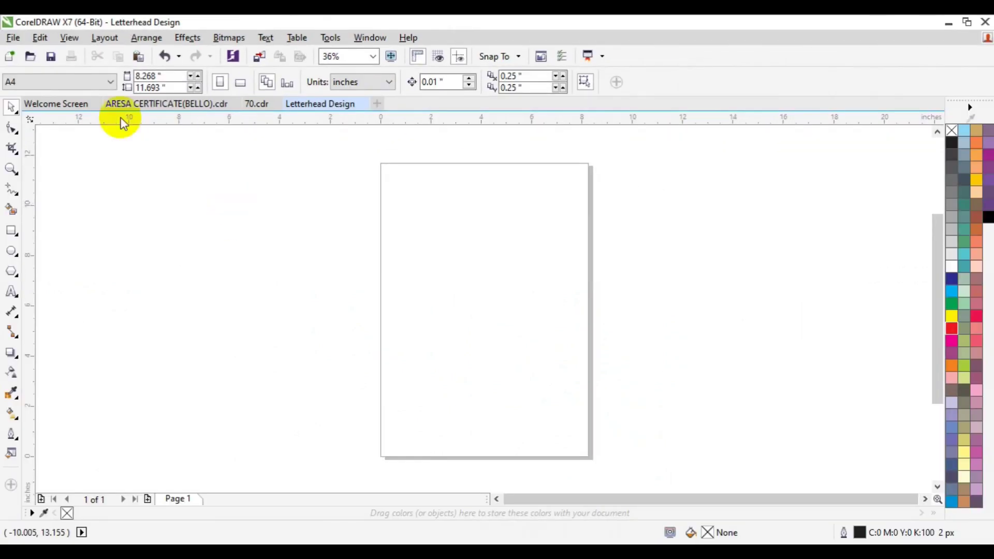
Step: Set the page size of the letterhead document to A5 and open the Page Size options
click(110, 82)
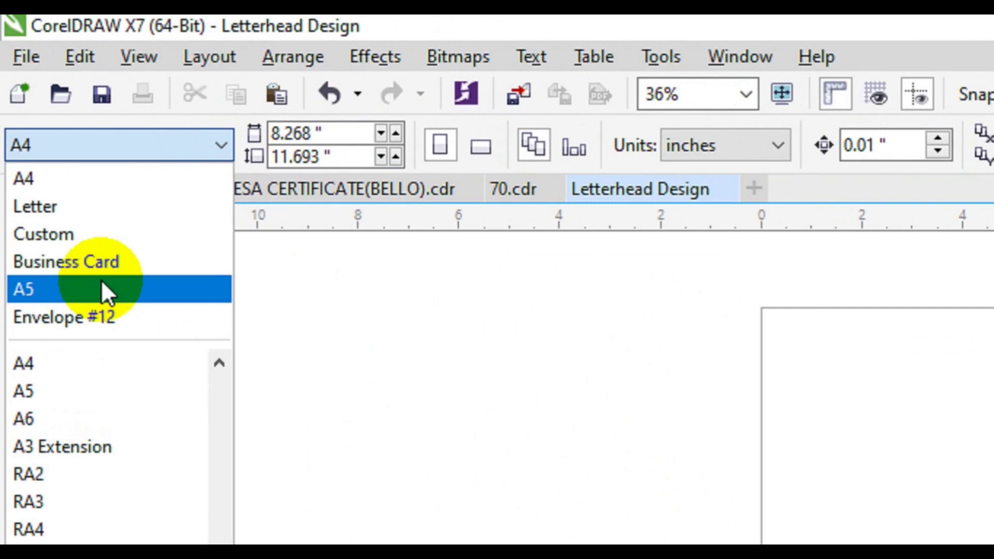
click(102, 289)
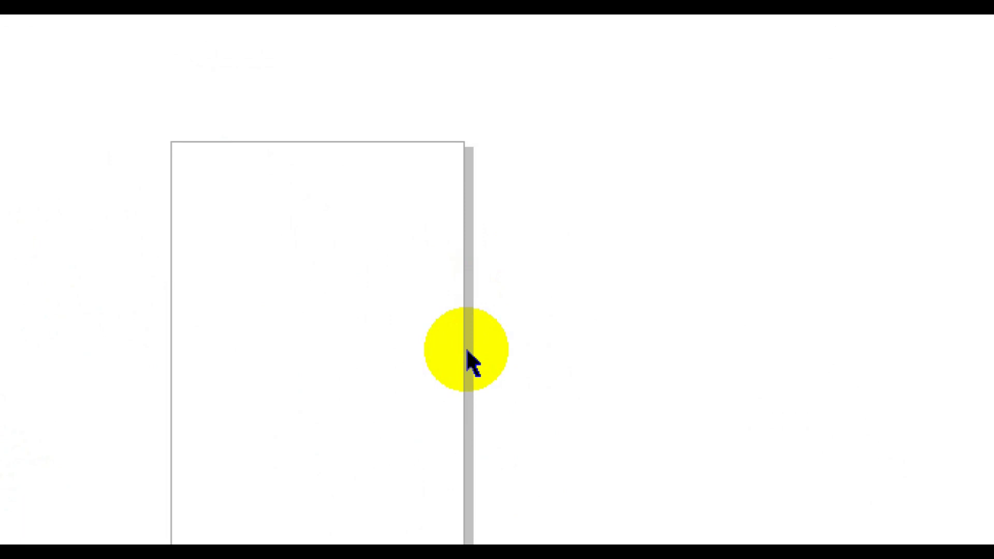
click(467, 351)
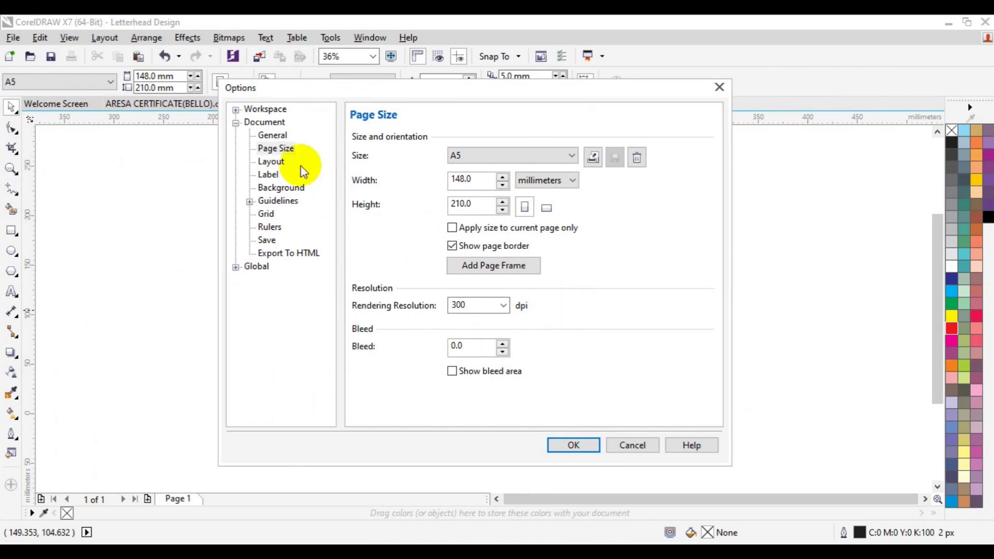
Step: Look through the Layout and General document options and the list of preset page sizes
click(272, 162)
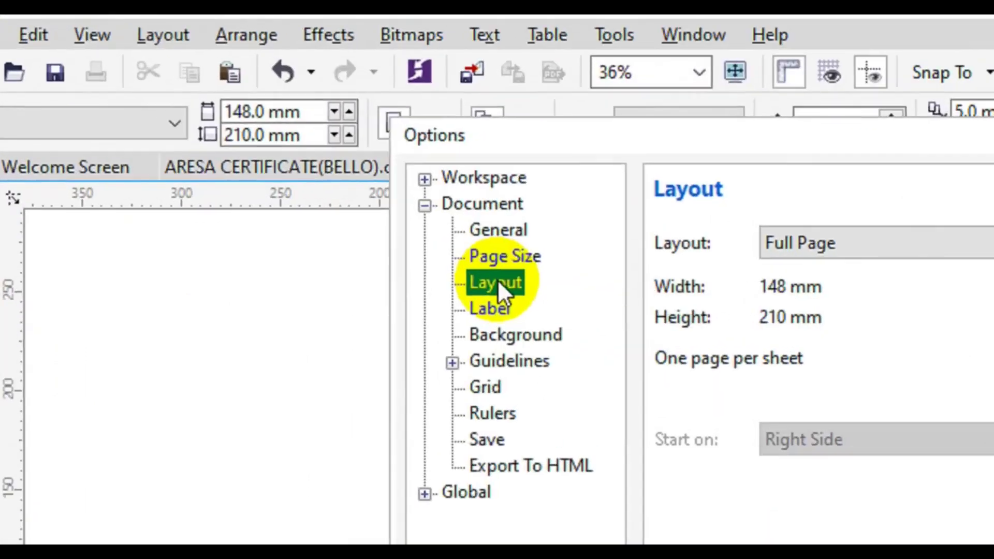
click(475, 203)
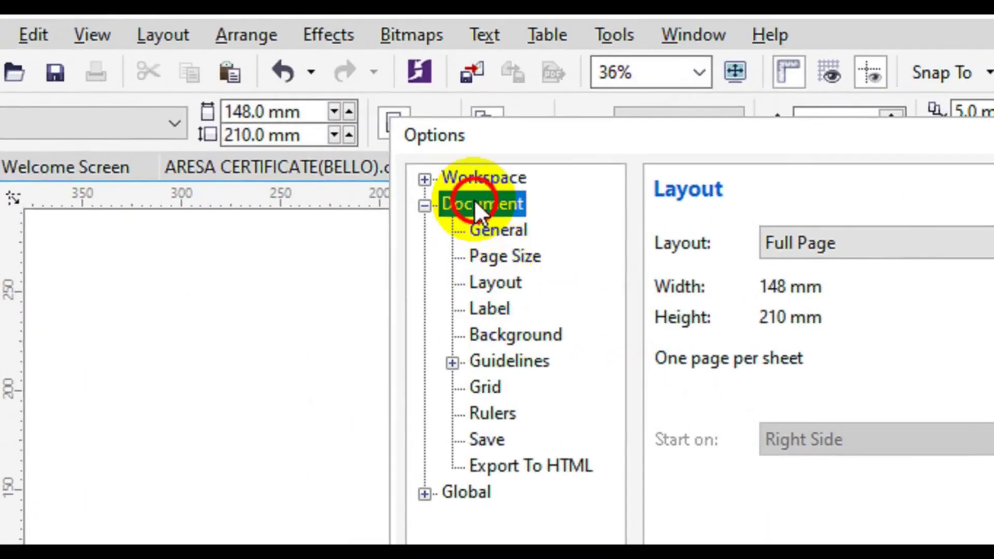
click(494, 226)
click(492, 228)
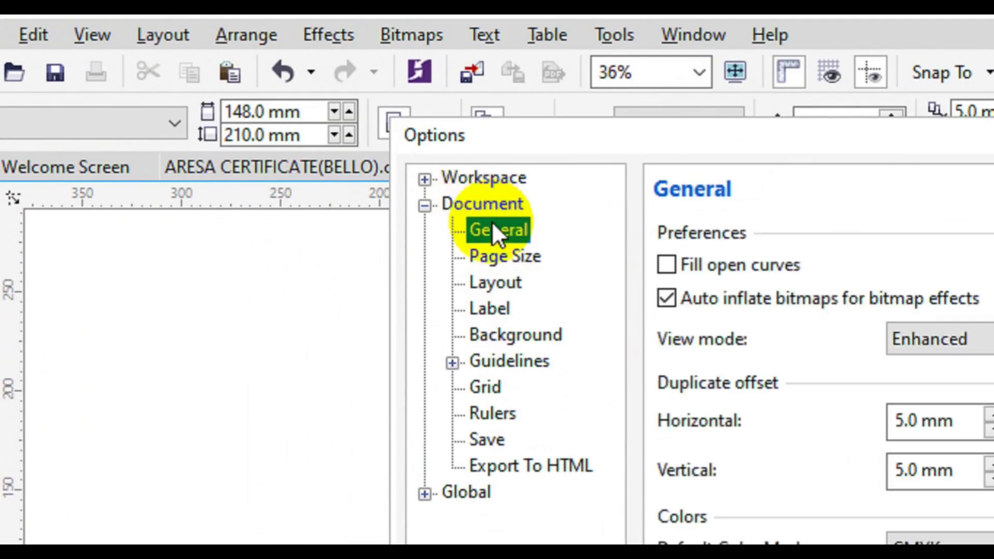
click(511, 260)
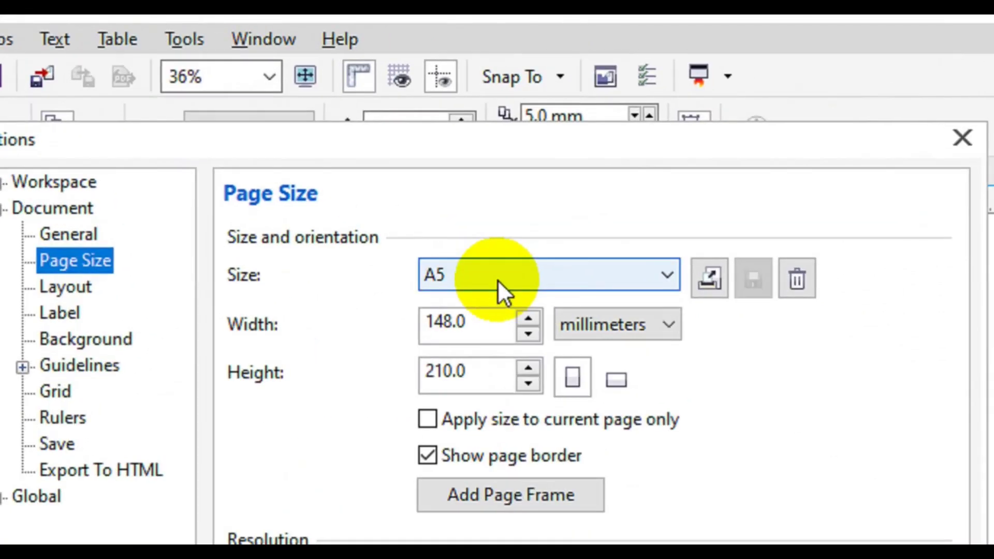
click(499, 279)
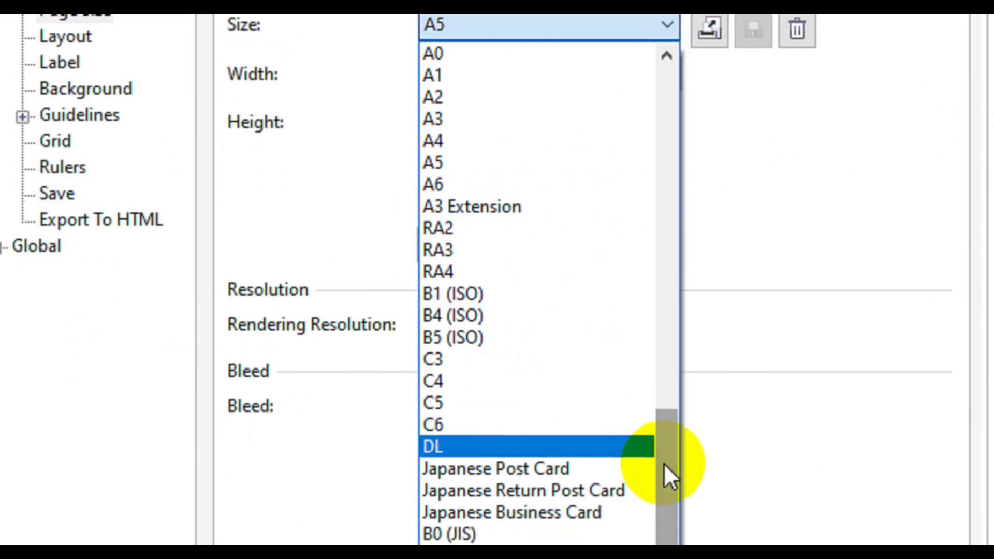
drag(663, 451, 596, 476)
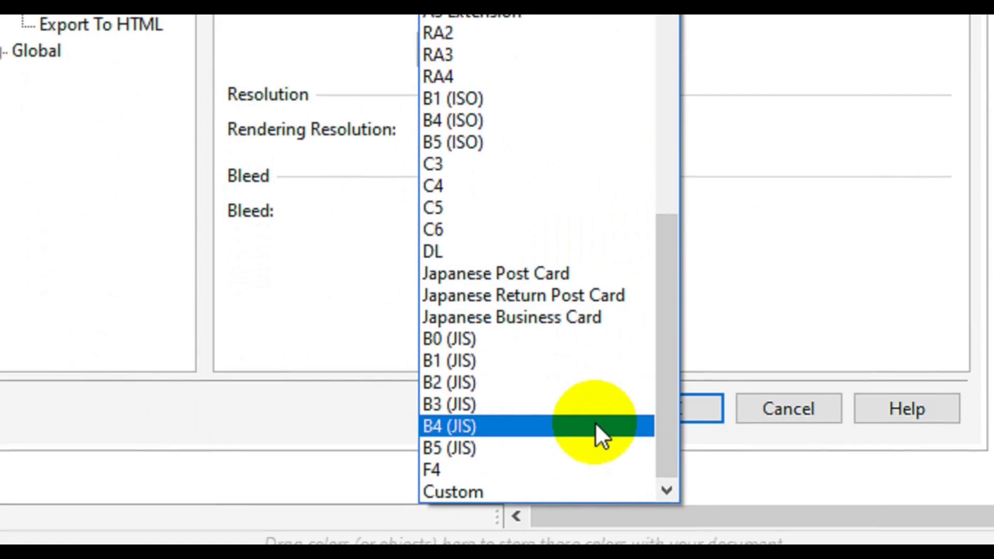
click(767, 271)
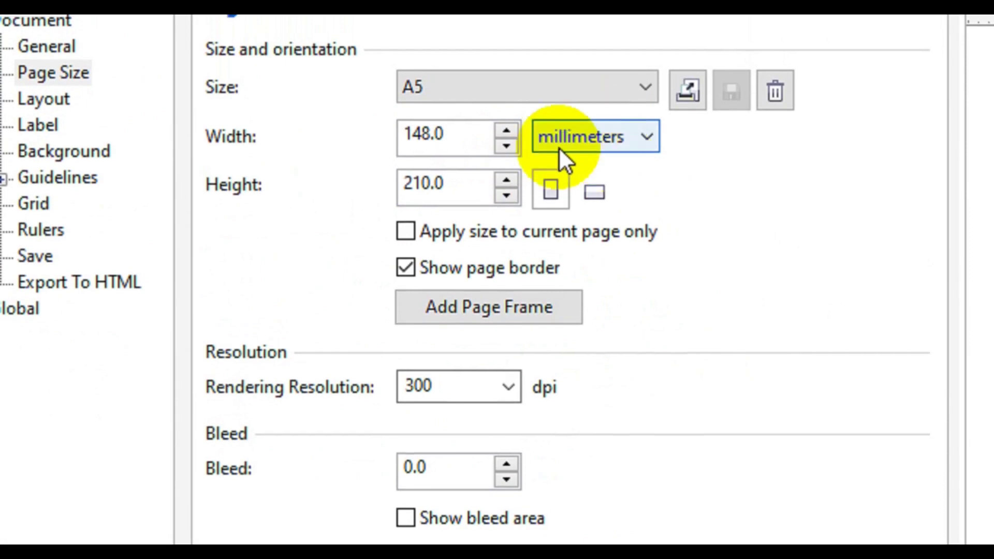
Step: Switch the page size units to inches and set the page width to 3.5 inches
click(580, 150)
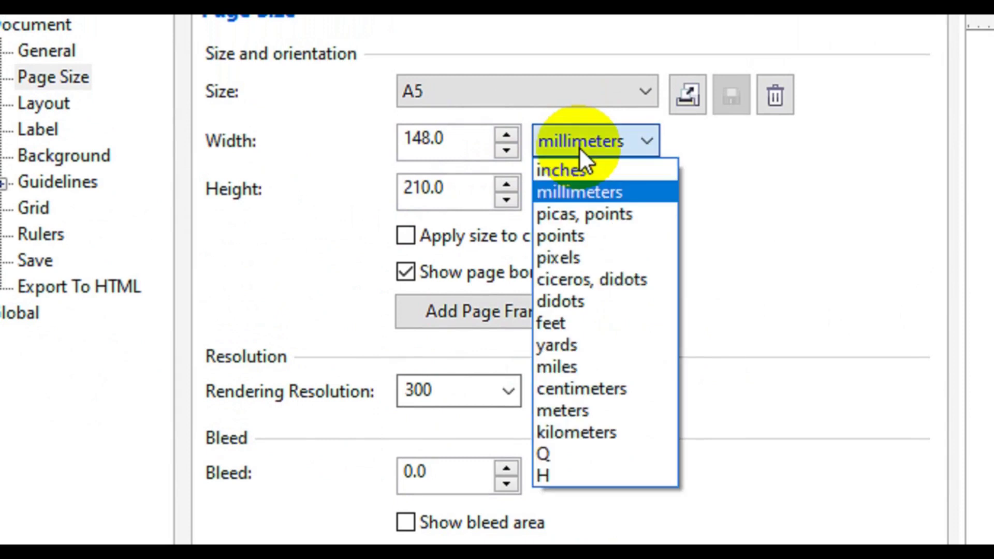
click(568, 165)
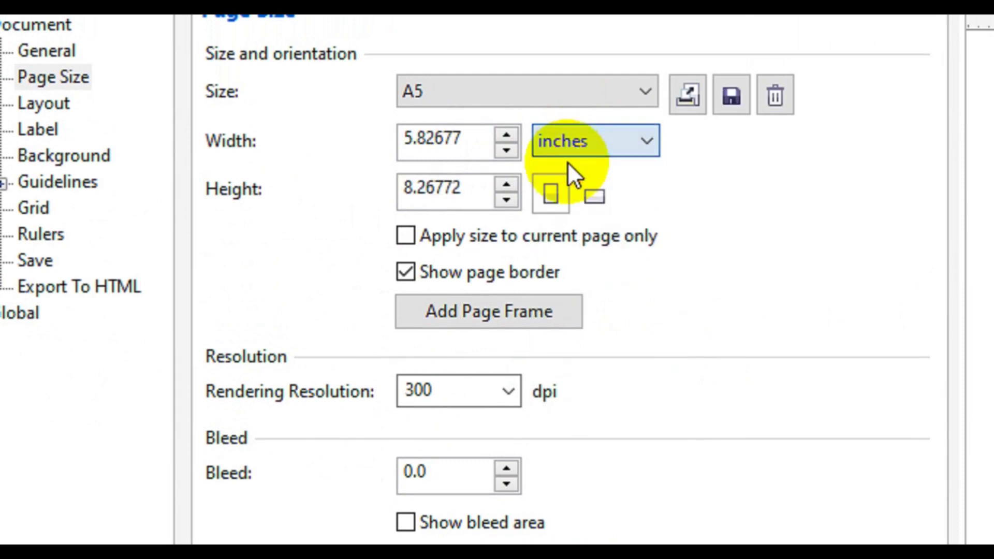
click(458, 143)
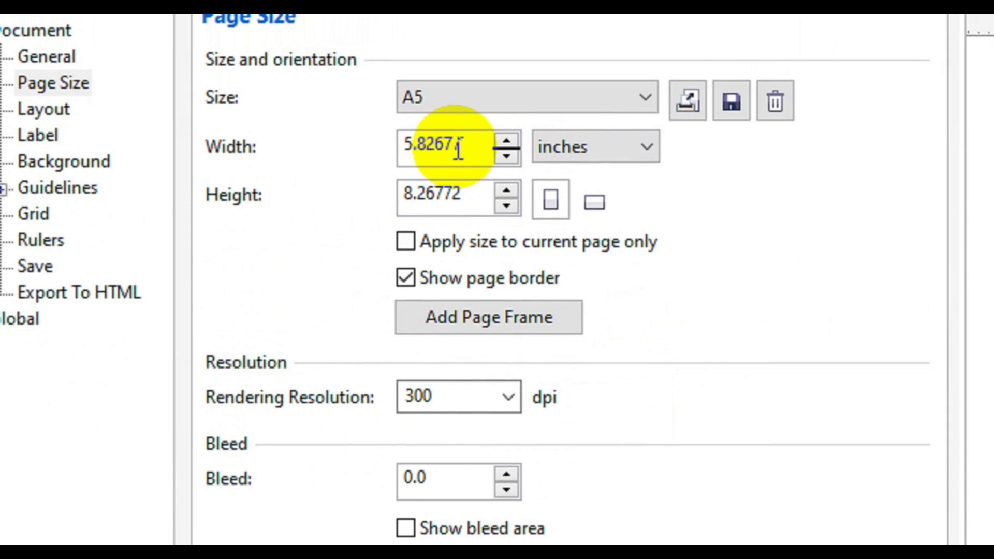
key(BackSpace)
key(BackSpace)
key(BackSpace)
key(BackSpace)
key(BackSpace)
key(BackSpace)
key(BackSpace)
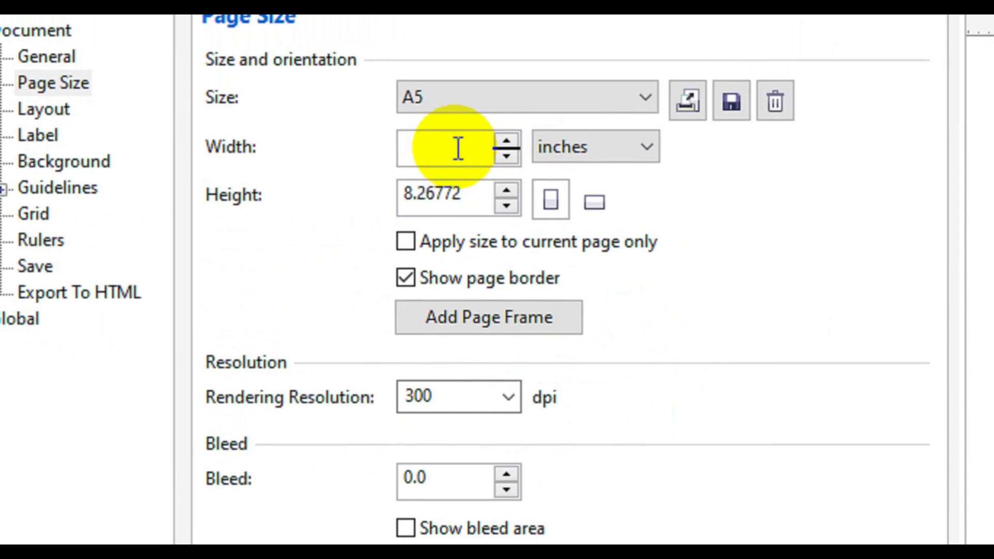
text(3.6)
key(BackSpace)
text(5)
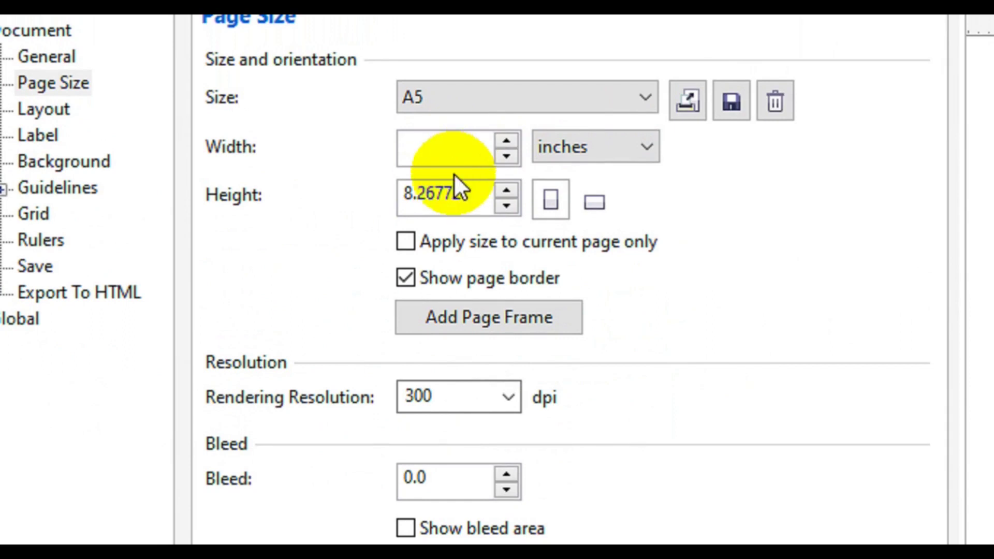
Step: Set the page height to 2 inches
click(454, 195)
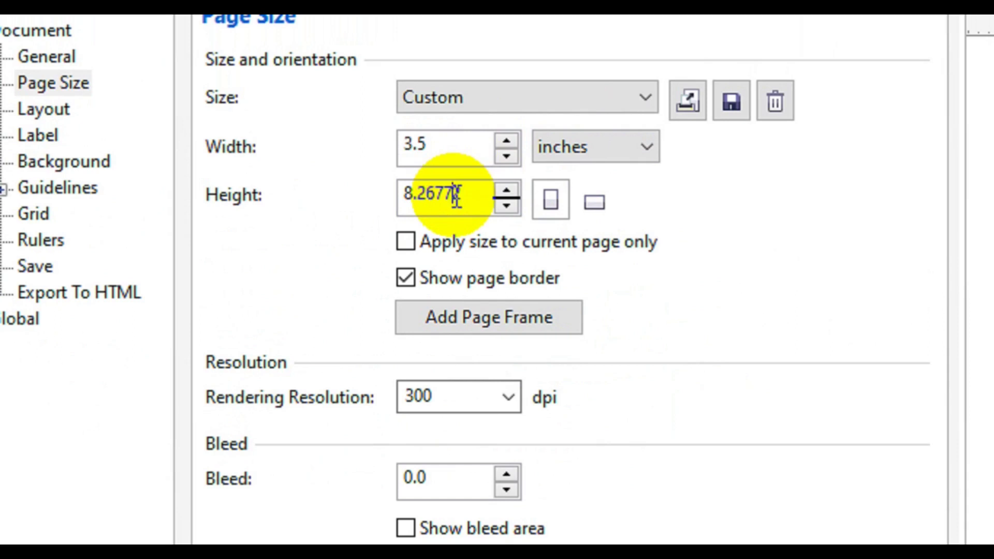
key(BackSpace)
key(BackSpace)
key(BackSpace)
key(BackSpace)
key(BackSpace)
key(BackSpace)
text(2)
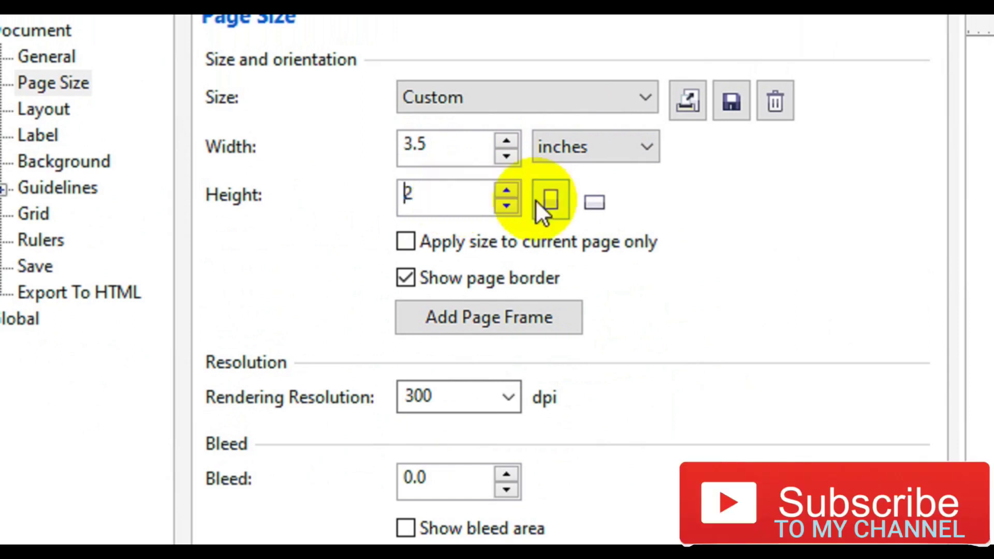